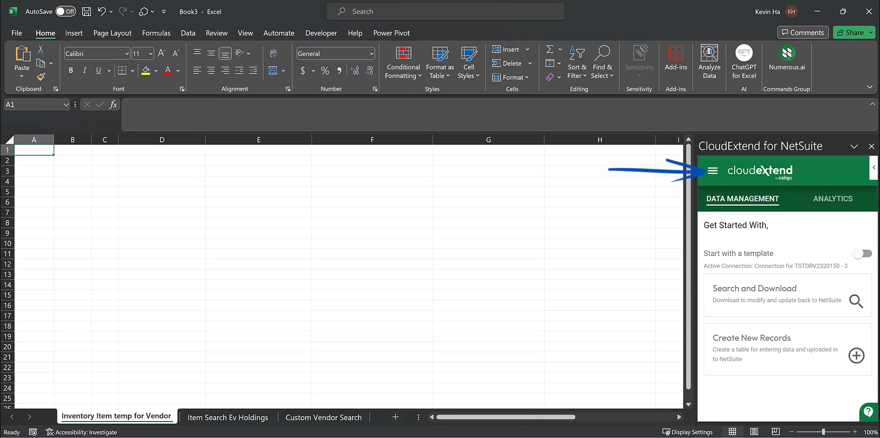
Open the saved InventoryItem Template (Tue Nov 07 2023) for editing and confirm its Inventory Item field selection.
{"action": "left_click", "coordinate": [712, 171]}
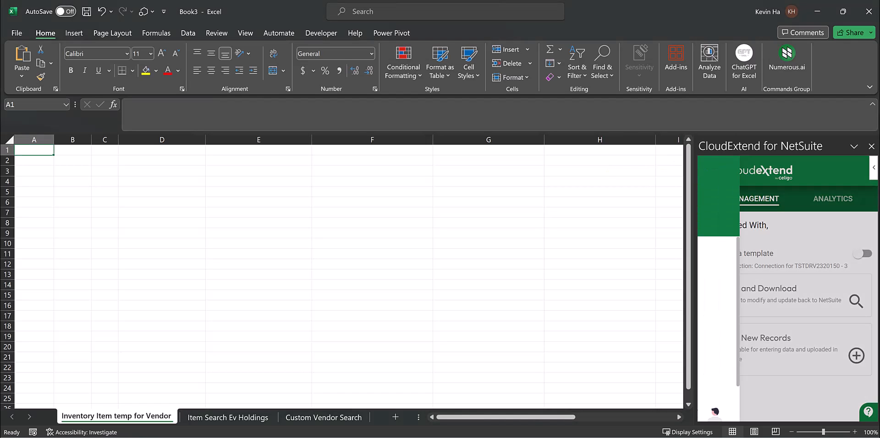
{"action": "left_click", "coordinate": [750, 280]}
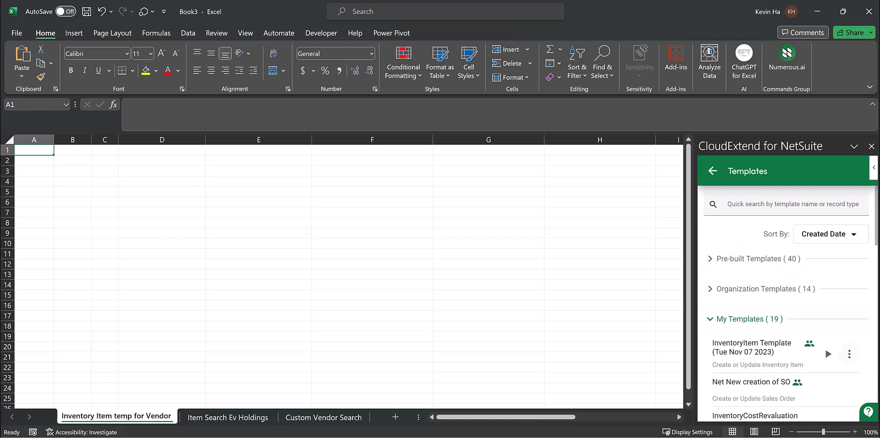
{"action": "left_click", "coordinate": [848, 354]}
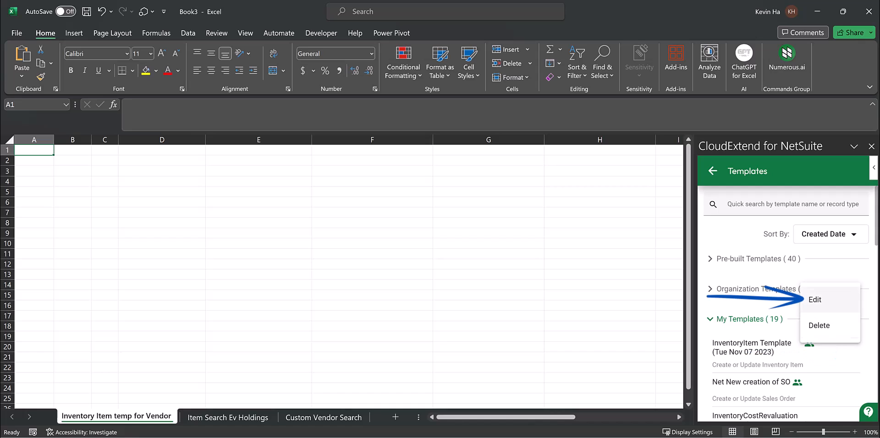
{"action": "left_click", "coordinate": [815, 299]}
{"action": "left_click", "coordinate": [830, 325]}
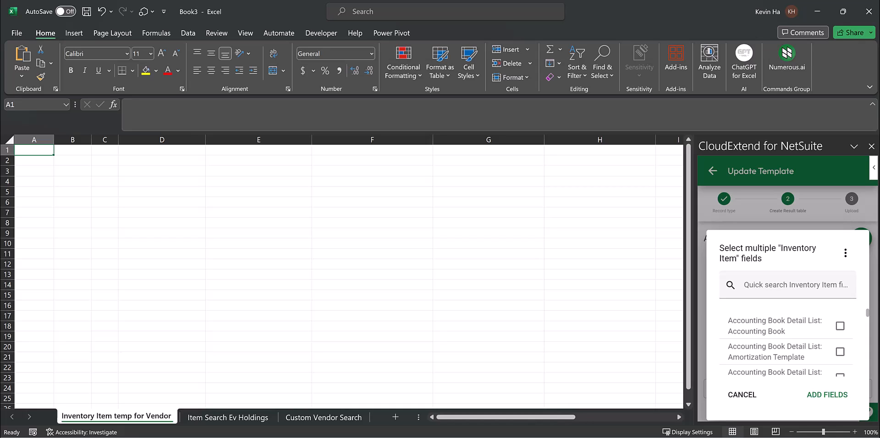
{"action": "left_click", "coordinate": [827, 395]}
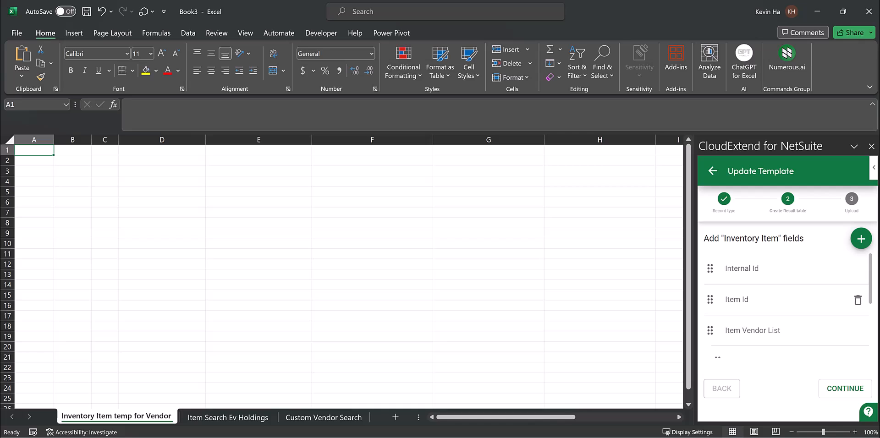
Review the template's vendor fields, build its table on the active worksheet by overwriting the content, and save the template for data entry.
{"action": "scroll", "coordinate": [857, 300], "scroll_direction": "down", "scroll_amount": 1}
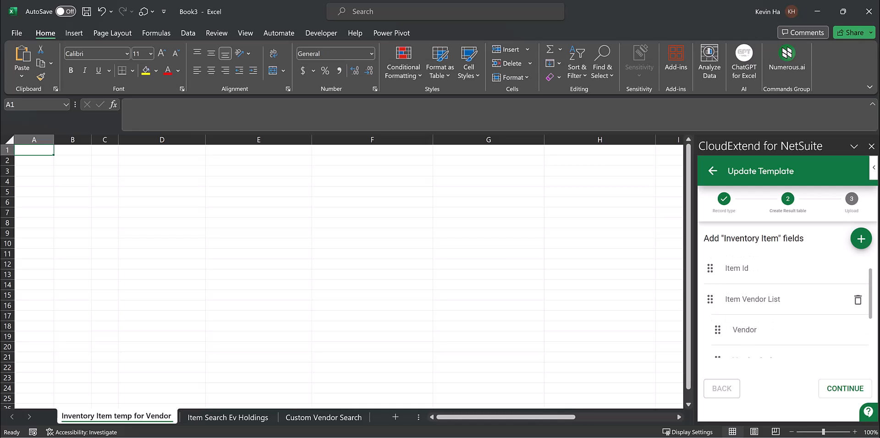
{"action": "scroll", "coordinate": [856, 307], "scroll_direction": "down", "scroll_amount": 1}
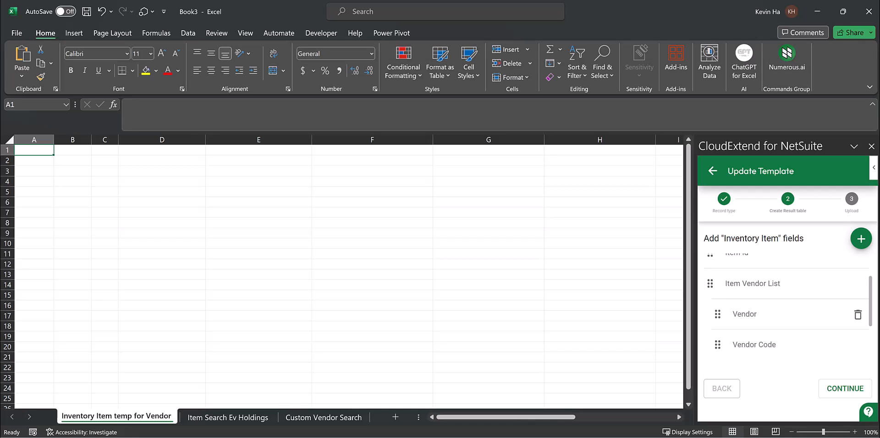
{"action": "scroll", "coordinate": [856, 320], "scroll_direction": "down", "scroll_amount": 1}
{"action": "scroll", "coordinate": [857, 329], "scroll_direction": "down", "scroll_amount": 1}
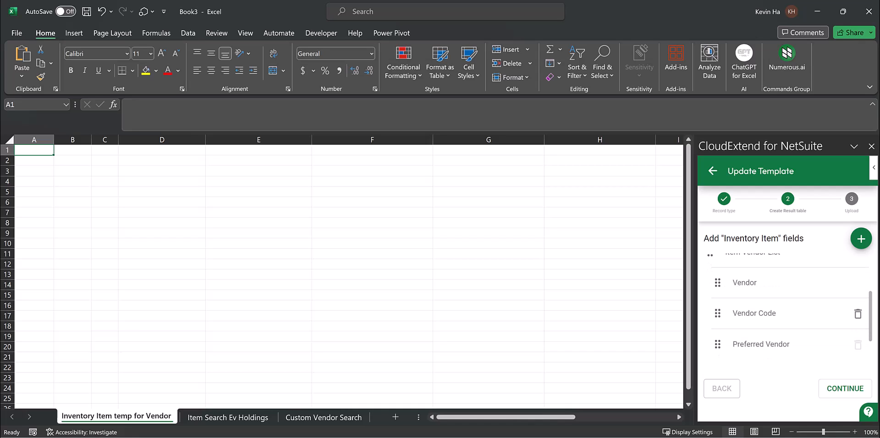
{"action": "scroll", "coordinate": [857, 343], "scroll_direction": "down", "scroll_amount": 1}
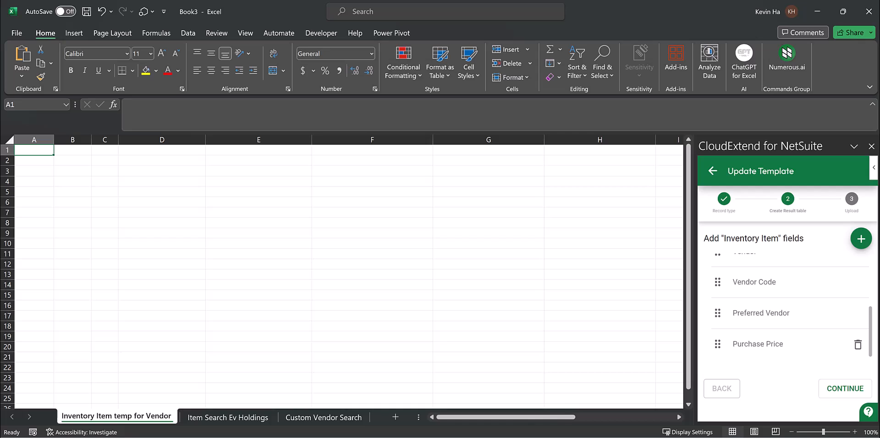
{"action": "scroll", "coordinate": [857, 344], "scroll_direction": "down", "scroll_amount": 1}
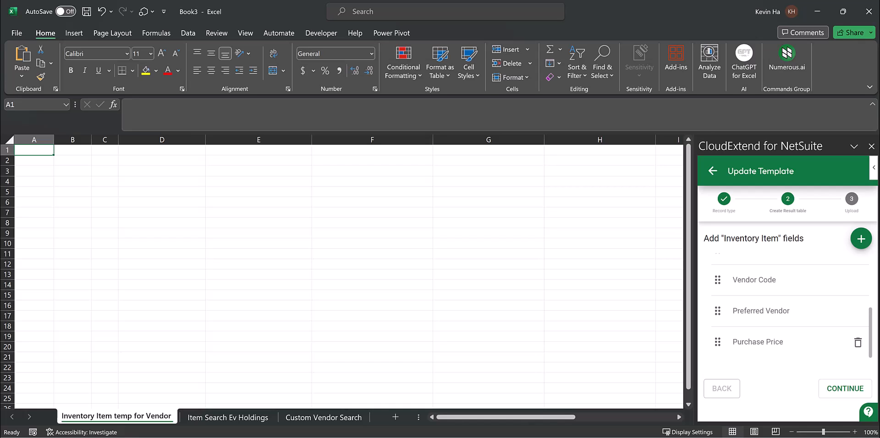
{"action": "left_click", "coordinate": [844, 388]}
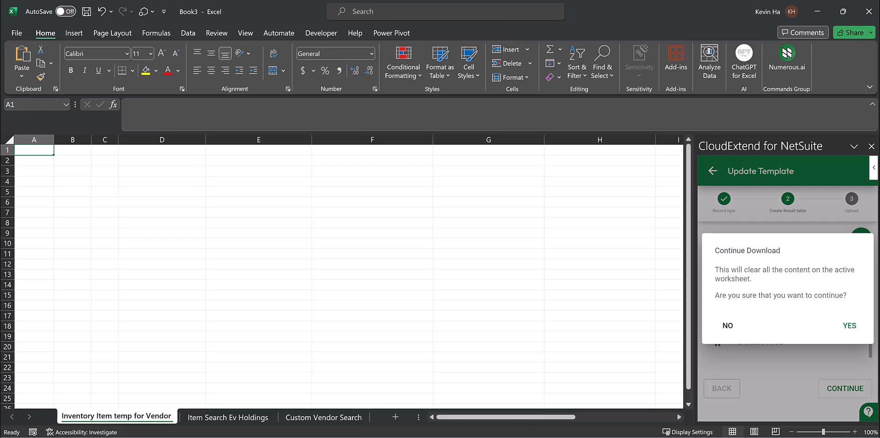
{"action": "left_click", "coordinate": [849, 325]}
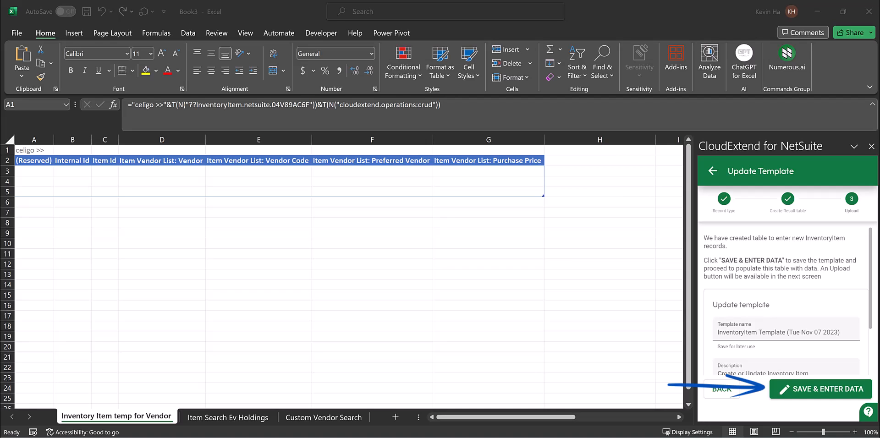
{"action": "left_click", "coordinate": [820, 388]}
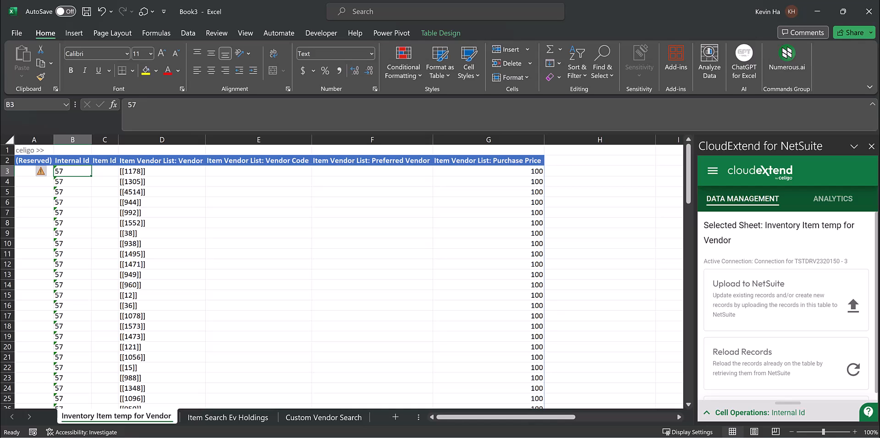
Look up the item name for the first internal ID in the Item Search Ev Holdings sheet and return to the vendor template sheet.
{"action": "left_click", "coordinate": [228, 417]}
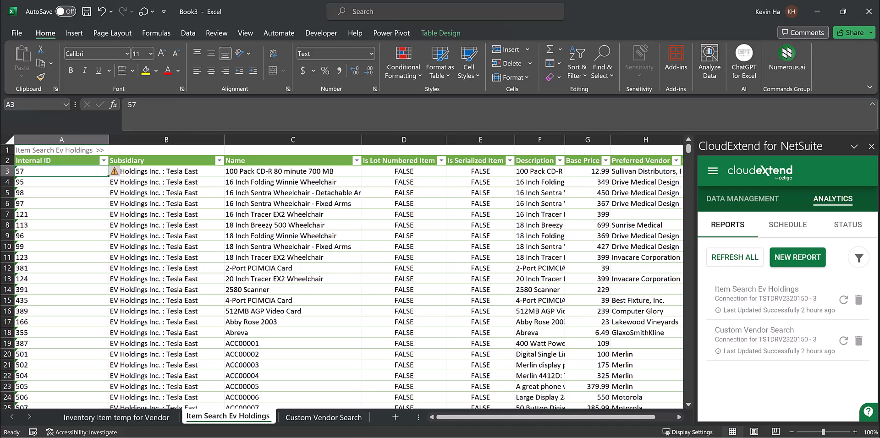
{"action": "left_click", "coordinate": [293, 171]}
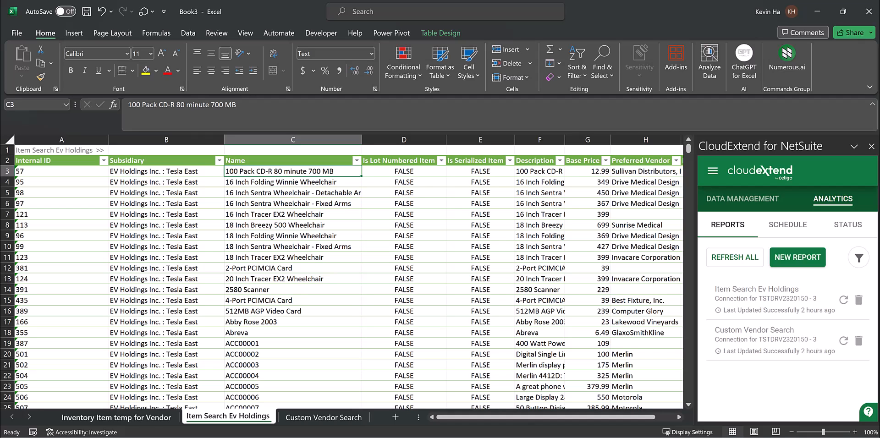
{"action": "left_click", "coordinate": [116, 418]}
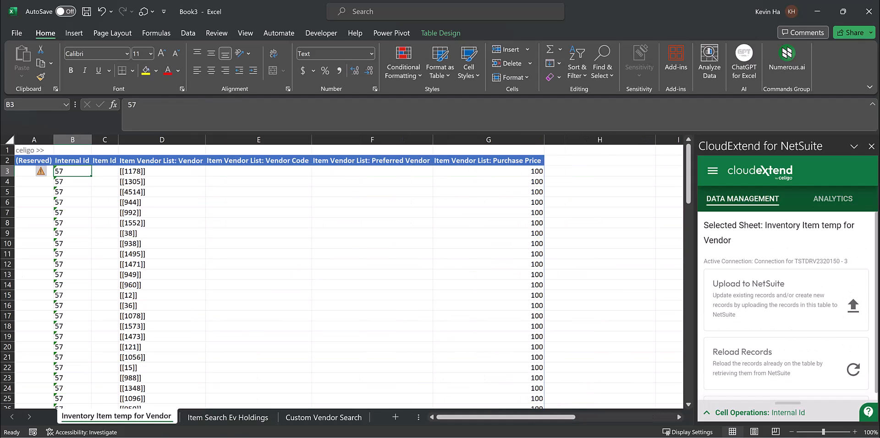
Examine the bracketed vendor ID formulas in the Custom Vendor Search sheet and the template's Vendor and Purchase Price columns.
{"action": "left_click", "coordinate": [161, 172]}
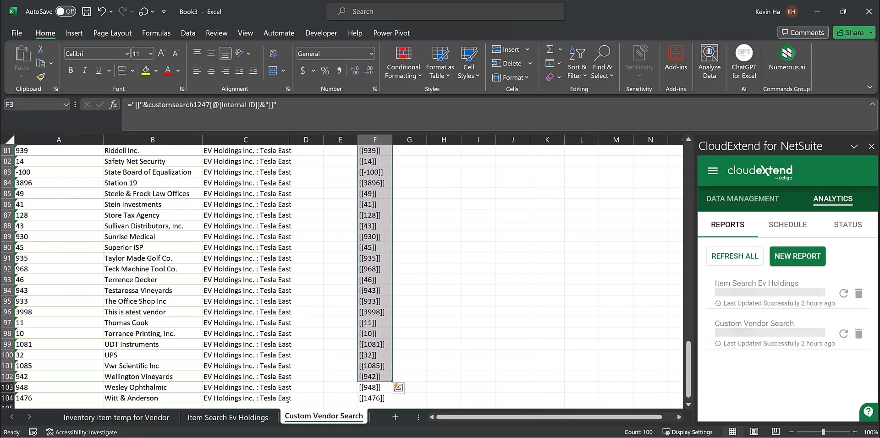
{"action": "scroll", "coordinate": [288, 401], "scroll_direction": "up", "scroll_amount": 20}
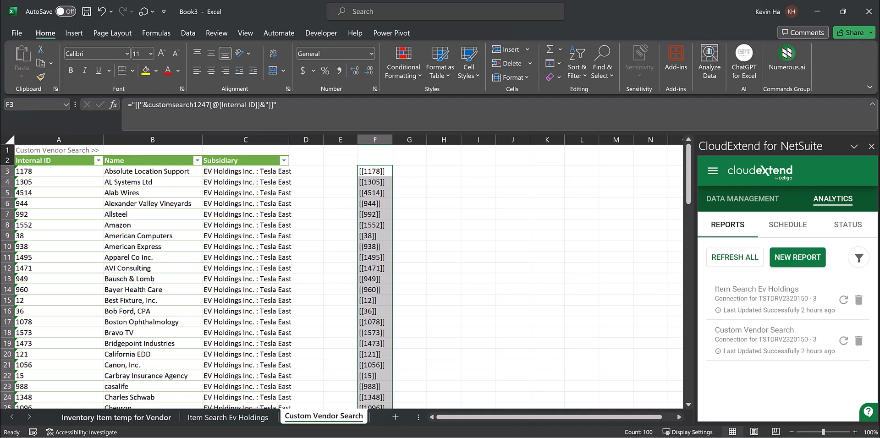
{"action": "left_click", "coordinate": [116, 417]}
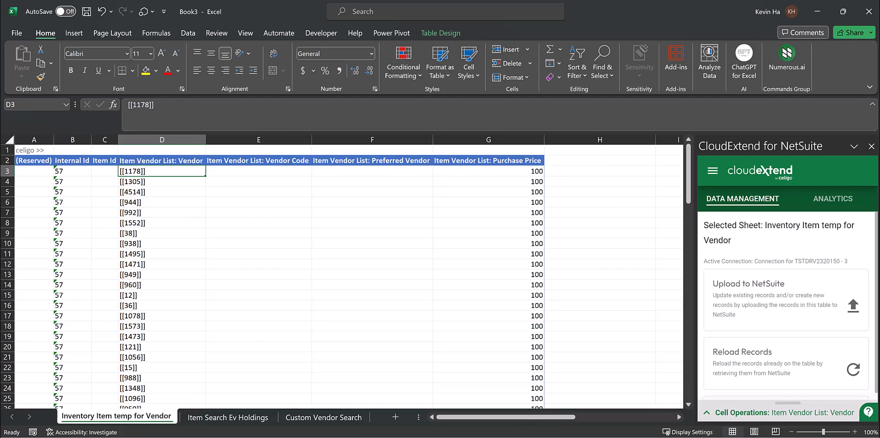
{"action": "left_click", "coordinate": [488, 171]}
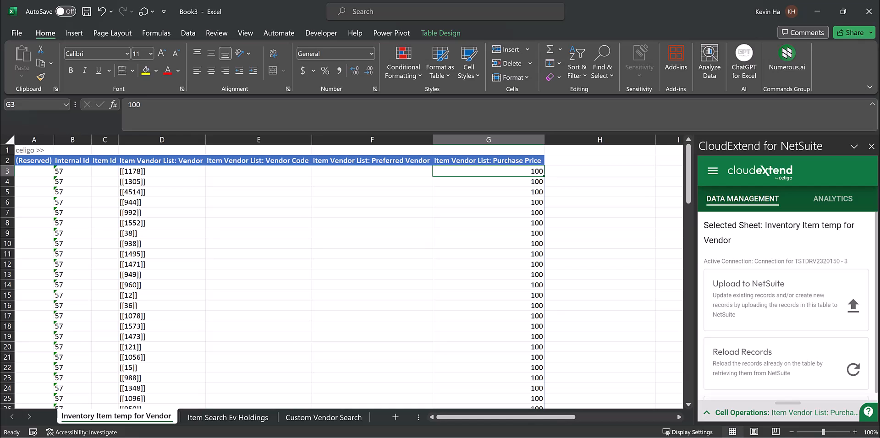
Upload the item vendor rows of the Inventory Item temp for Vendor sheet to NetSuite.
{"action": "left_click", "coordinate": [161, 171]}
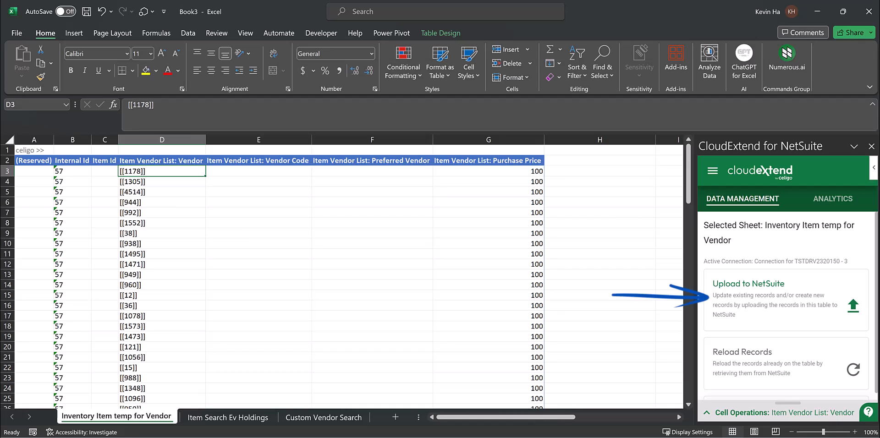
{"action": "left_click", "coordinate": [756, 296]}
{"action": "left_click", "coordinate": [822, 415]}
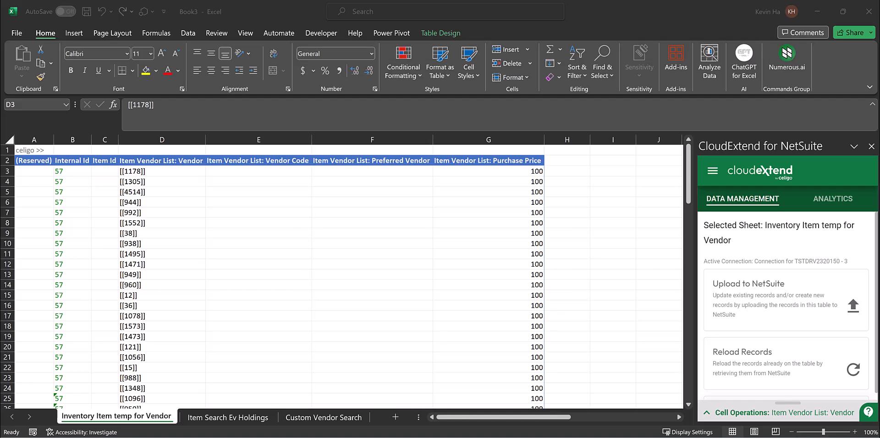
Switch to NetSuite in the browser and view the Vendors sublist of the 100 Pack CD-R 80 minute 700 MB inventory item.
{"action": "key", "text": "alt+Tab"}
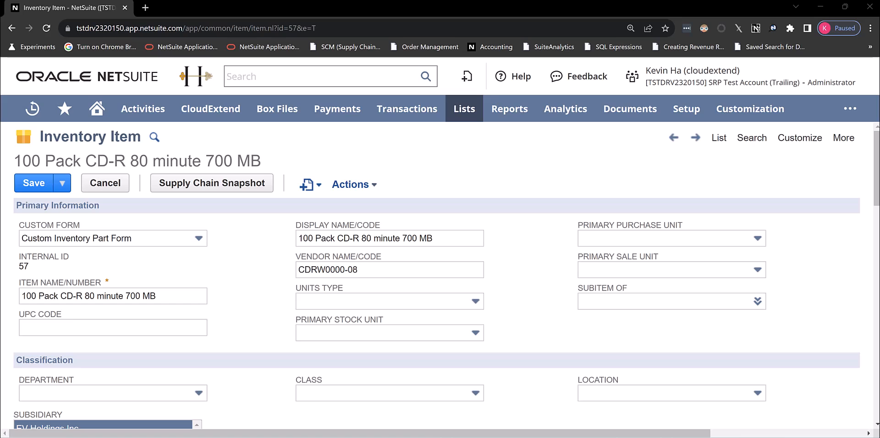
{"action": "scroll", "coordinate": [437, 277], "scroll_direction": "down", "scroll_amount": 1}
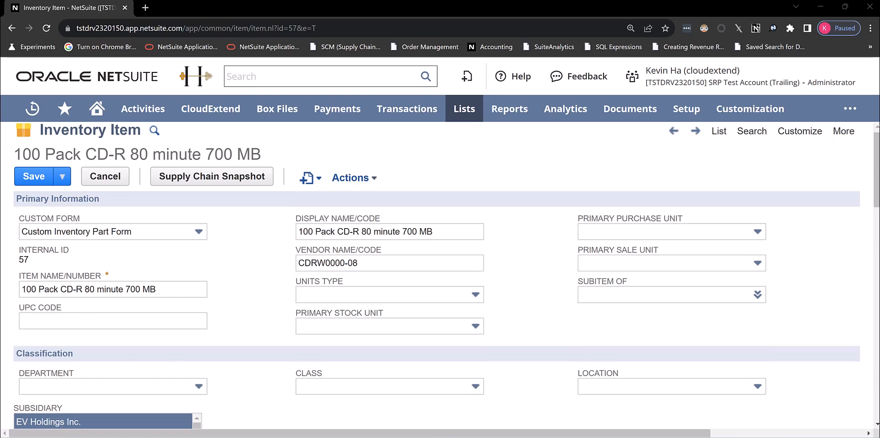
{"action": "scroll", "coordinate": [437, 276], "scroll_direction": "down", "scroll_amount": 7}
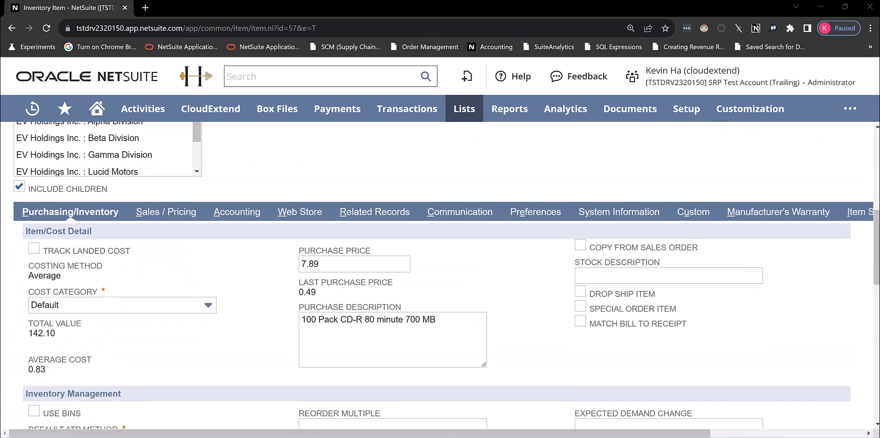
{"action": "scroll", "coordinate": [437, 277], "scroll_direction": "down", "scroll_amount": 14}
{"action": "scroll", "coordinate": [438, 276], "scroll_direction": "down", "scroll_amount": 3}
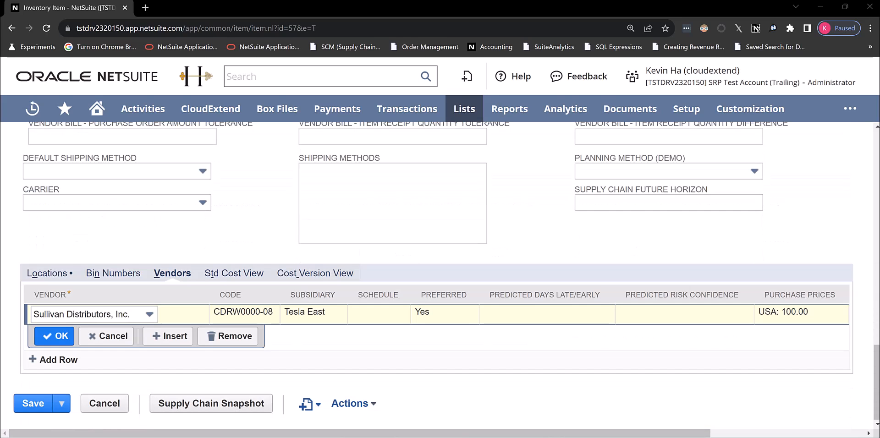
{"action": "mouse_move", "coordinate": [110, 315]}
Reload the inventory item record and examine the vendors, subsidiaries and purchase prices in its Vendors sublist.
{"action": "left_click", "coordinate": [47, 28]}
{"action": "left_click", "coordinate": [494, 91]}
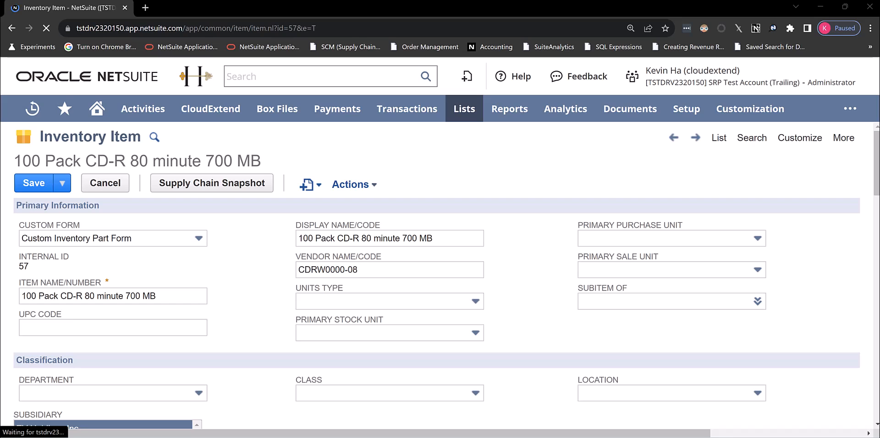
{"action": "scroll", "coordinate": [382, 316], "scroll_direction": "down", "scroll_amount": 5}
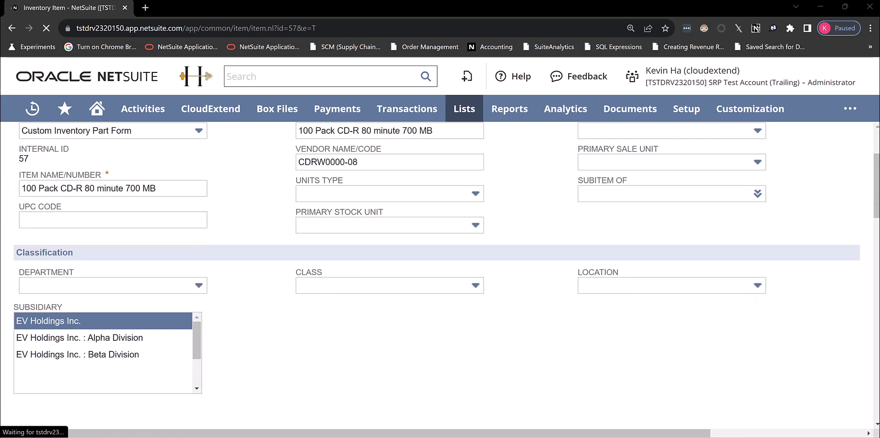
{"action": "scroll", "coordinate": [436, 275], "scroll_direction": "down", "scroll_amount": 2}
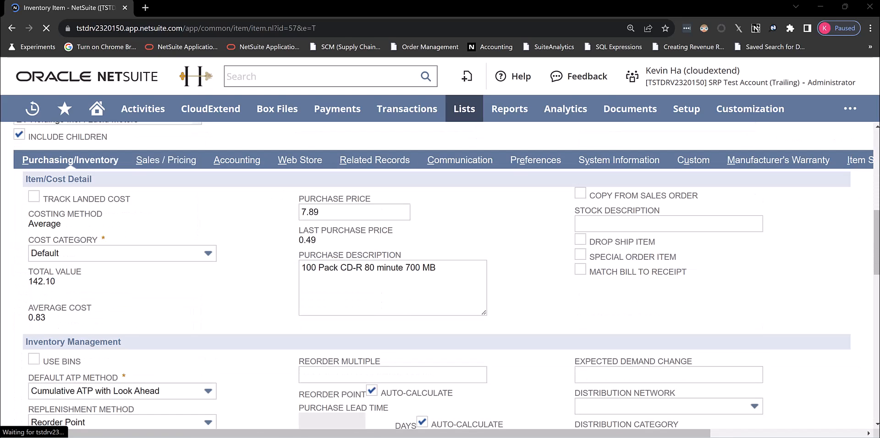
{"action": "scroll", "coordinate": [436, 275], "scroll_direction": "up", "scroll_amount": 5}
{"action": "scroll", "coordinate": [436, 275], "scroll_direction": "down", "scroll_amount": 2}
{"action": "scroll", "coordinate": [436, 275], "scroll_direction": "down", "scroll_amount": 1}
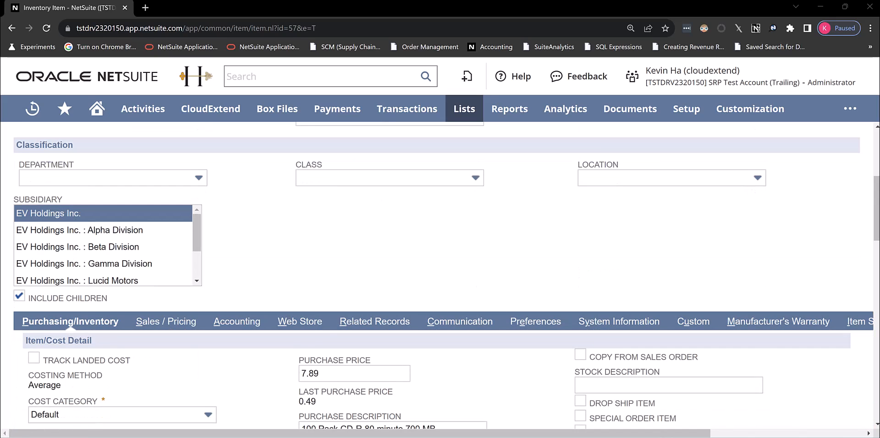
{"action": "scroll", "coordinate": [172, 237], "scroll_direction": "down", "scroll_amount": 10}
{"action": "scroll", "coordinate": [172, 236], "scroll_direction": "down", "scroll_amount": 10}
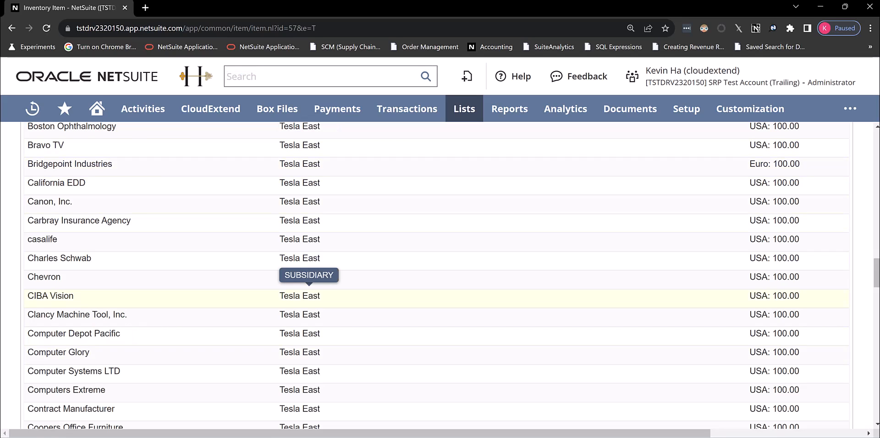
{"action": "scroll", "coordinate": [797, 188], "scroll_direction": "up", "scroll_amount": 6}
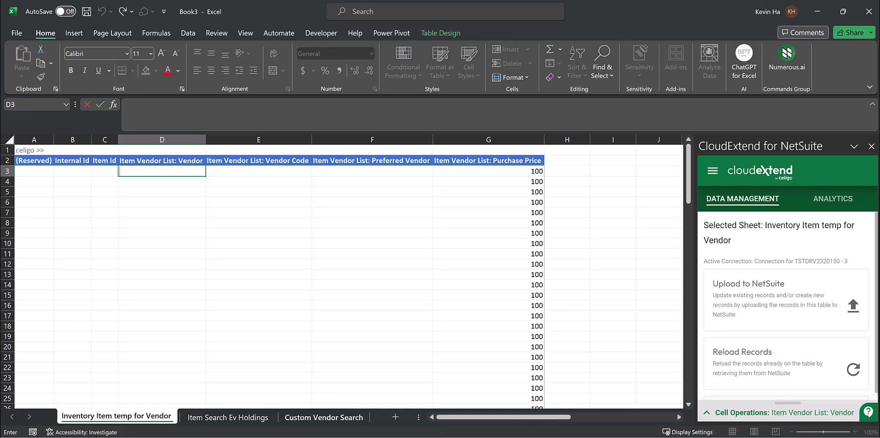
Copy Witt & Anderson's bracketed vendor ID [[1476]] from the Custom Vendor Search sheet and paste it as a value into cell D3 of the template.
{"action": "left_click", "coordinate": [324, 418]}
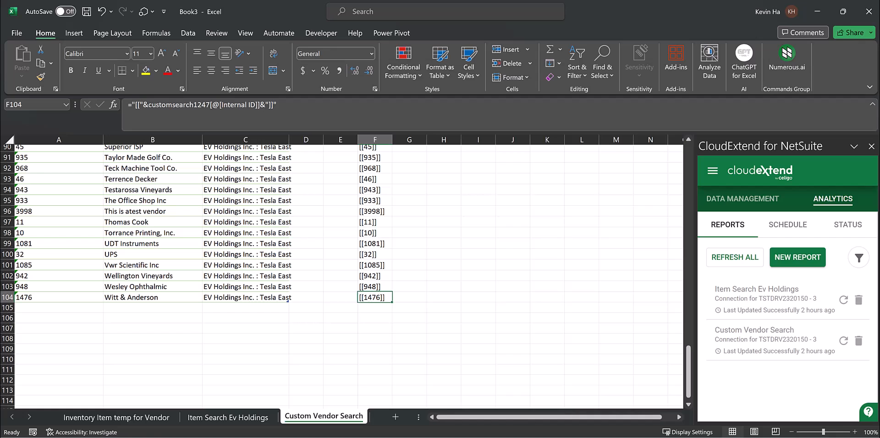
{"action": "key", "text": "ctrl+c"}
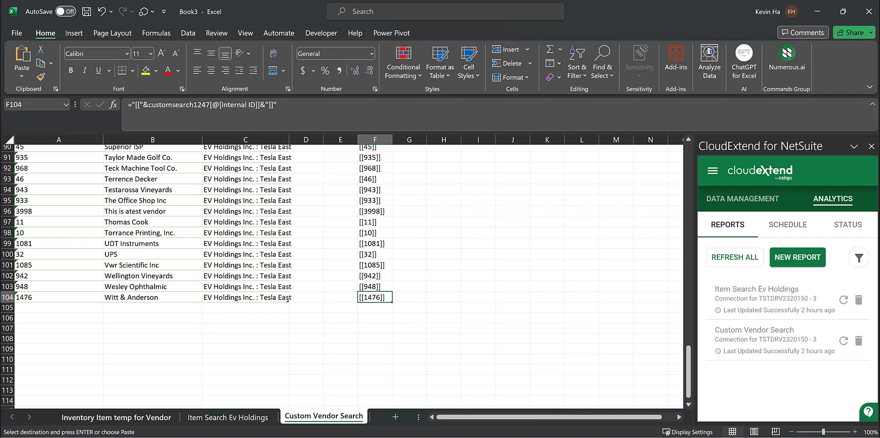
{"action": "left_click", "coordinate": [115, 417]}
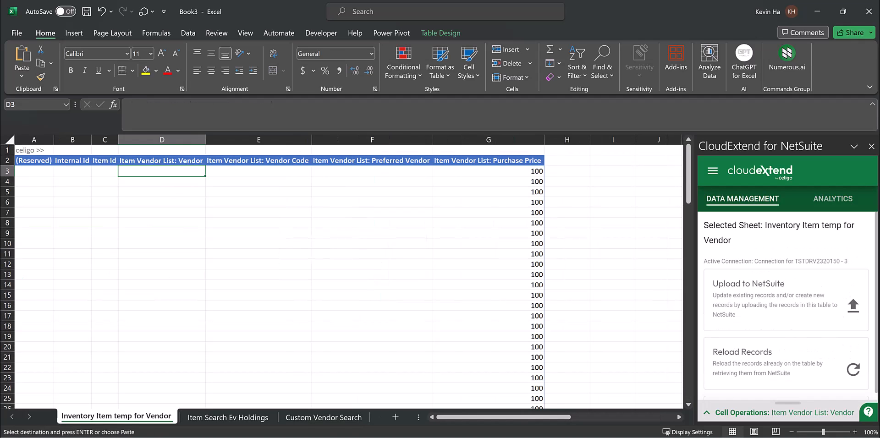
{"action": "right_click", "coordinate": [161, 171]}
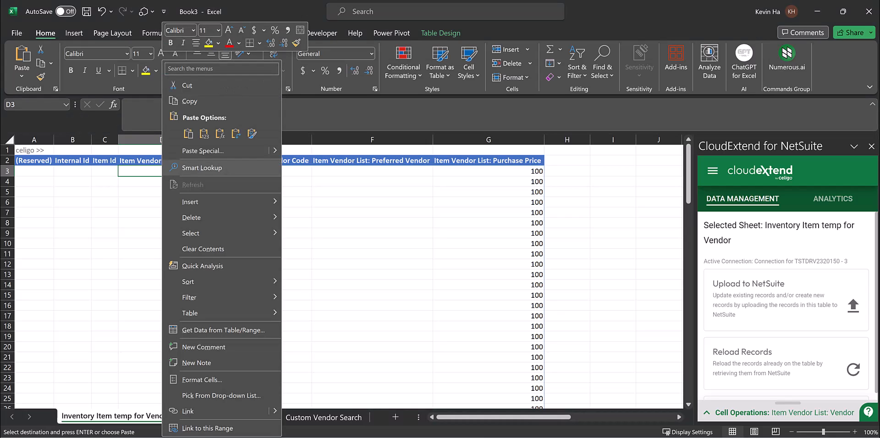
{"action": "left_click", "coordinate": [204, 134]}
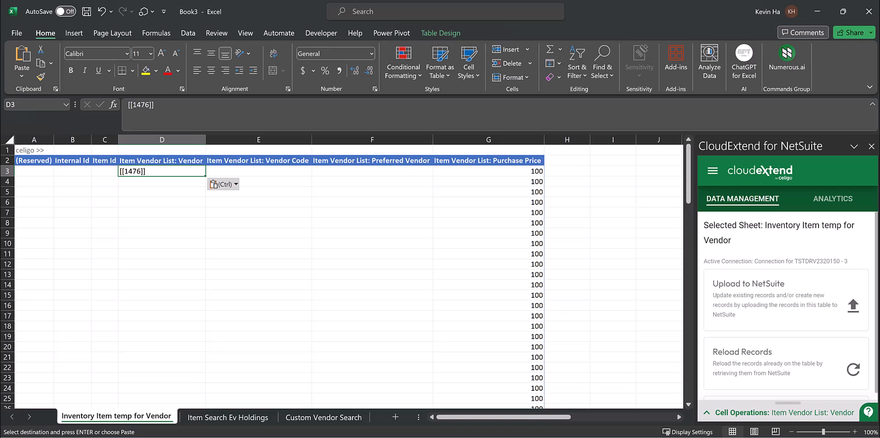
Fill vendor ID [[1476]] down the Item Vendor List: Vendor column from row 3 to row 102.
{"action": "key", "text": "ctrl+shift+Down"}
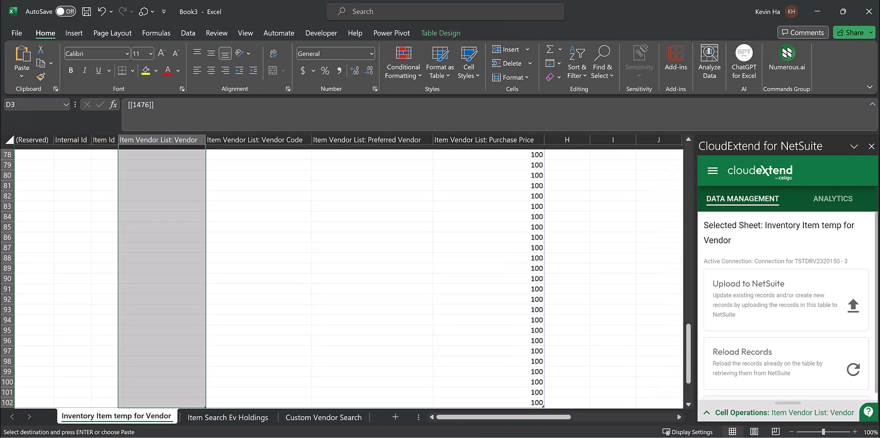
{"action": "key", "text": "Return"}
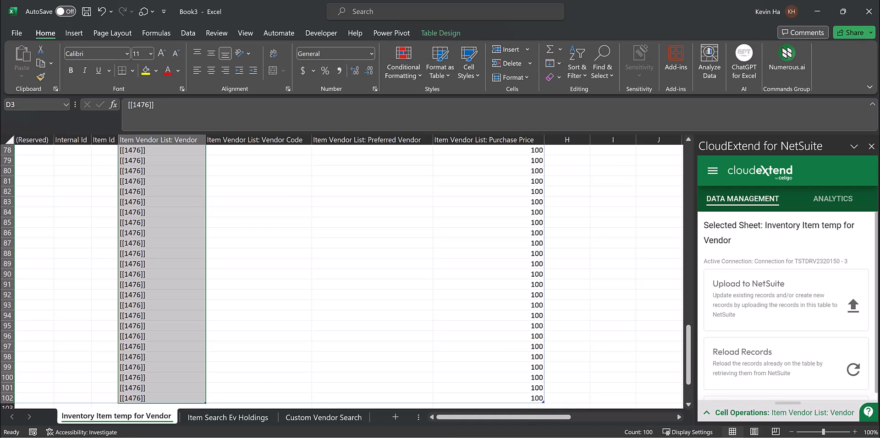
{"action": "scroll", "coordinate": [343, 275], "scroll_direction": "up", "scroll_amount": 2}
{"action": "left_click_drag", "start_coordinate": [687, 342], "coordinate": [688, 174]}
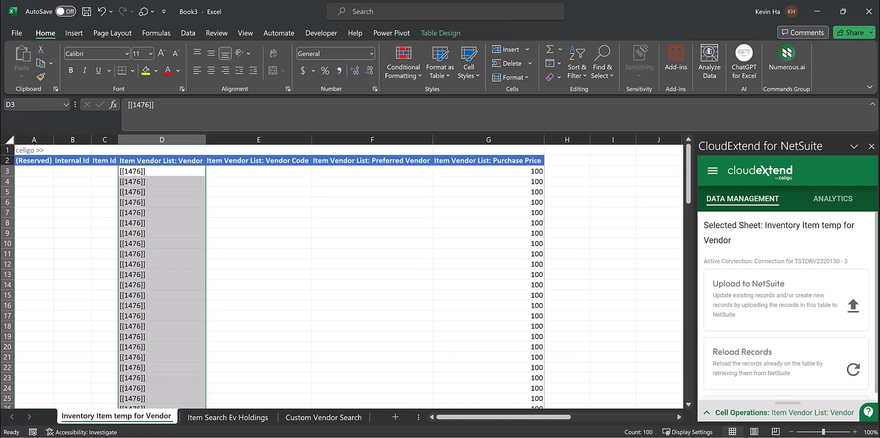
Copy the internal IDs in A105:A204 of Item Search Ev Holdings into the template's Internal Id column, starting at row 3.
{"action": "left_click", "coordinate": [72, 172]}
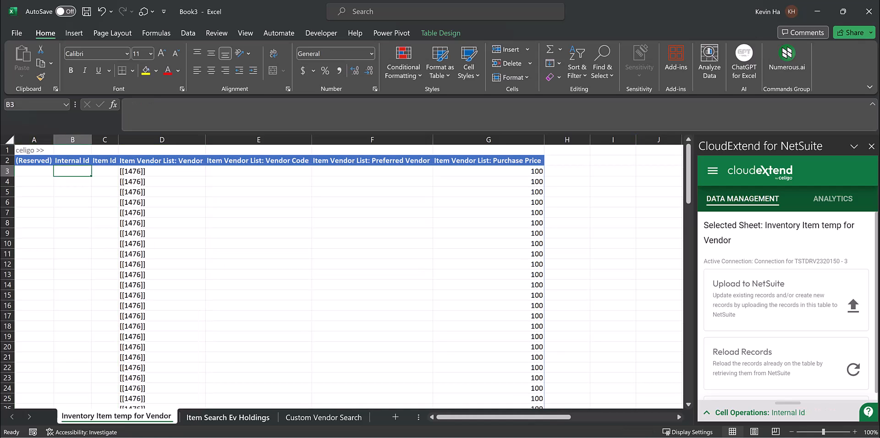
{"action": "key", "text": "ctrl+Page_Down"}
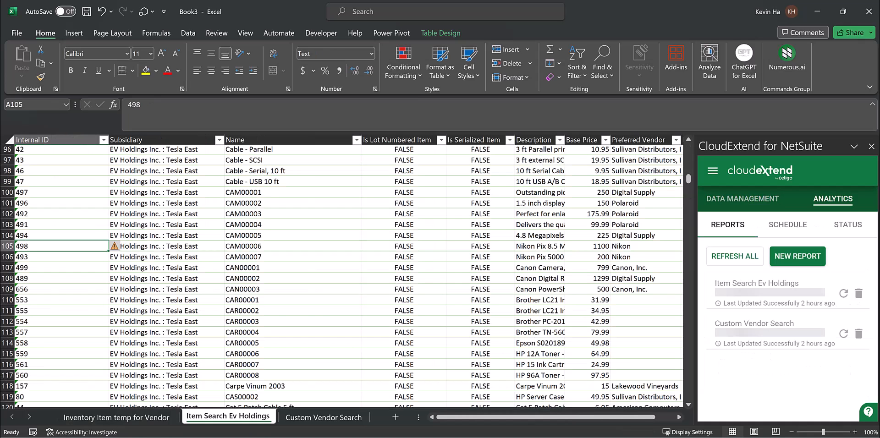
{"action": "left_click_drag", "start_coordinate": [62, 246], "coordinate": [105, 407]}
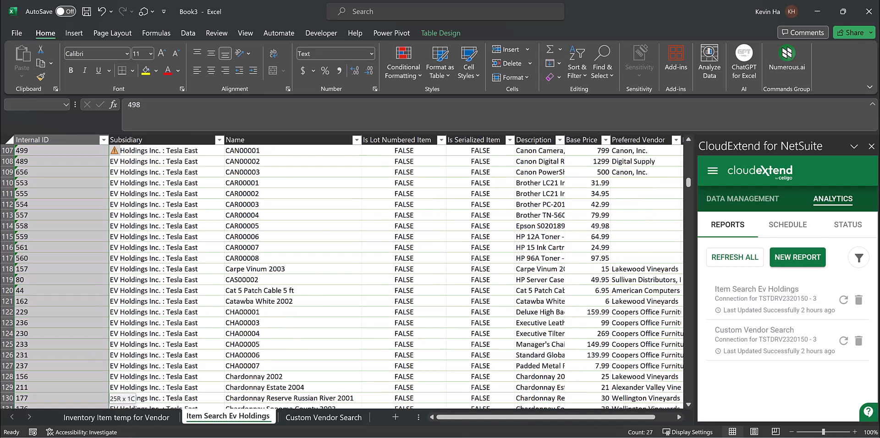
{"action": "key", "text": "ctrl+c"}
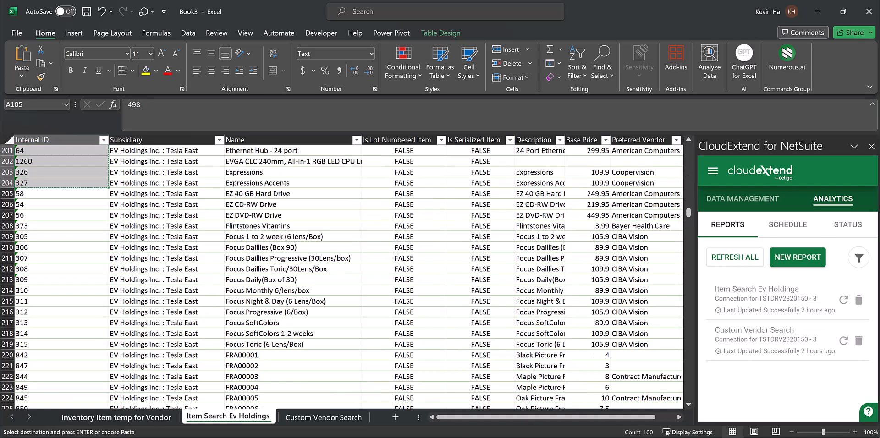
{"action": "left_click", "coordinate": [117, 418]}
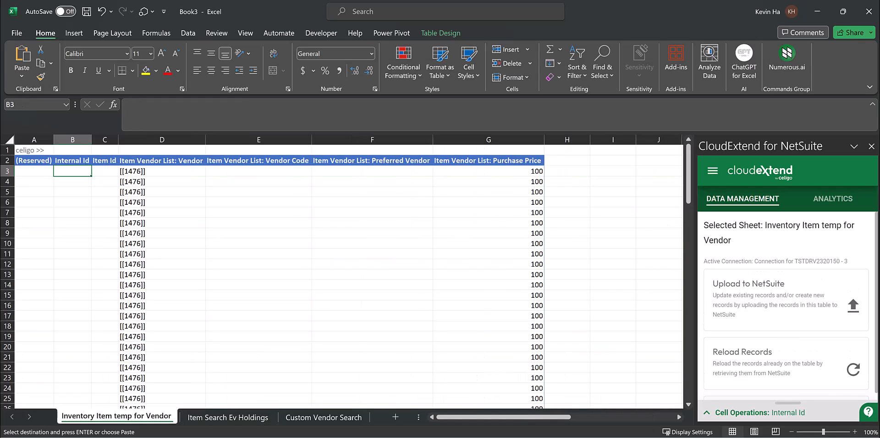
{"action": "key", "text": "ctrl+v"}
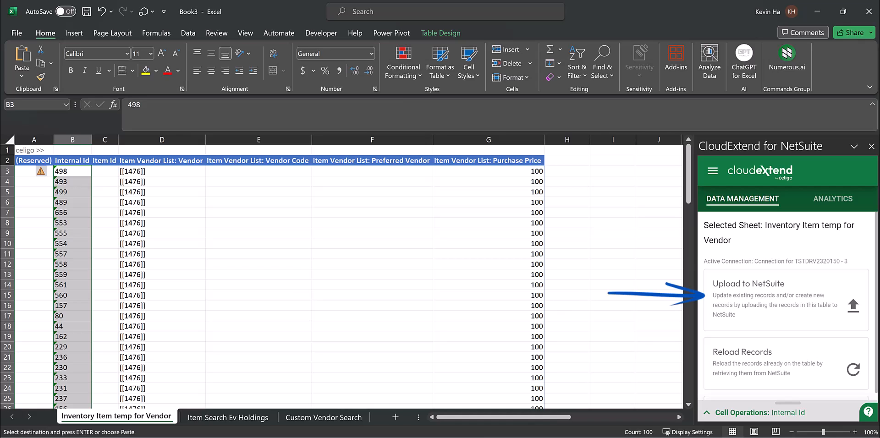
Upload all Witt & Anderson item vendor rows of the template to NetSuite.
{"action": "left_click", "coordinate": [758, 300]}
{"action": "left_click", "coordinate": [809, 414]}
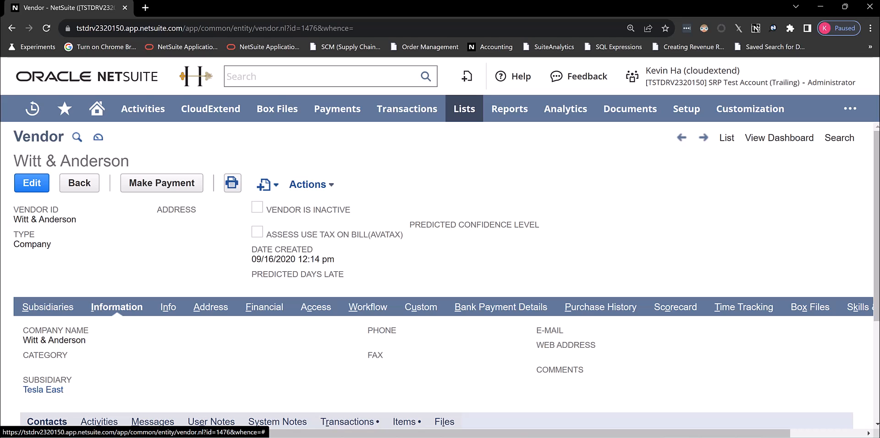
Switch to the Witt & Anderson vendor record in NetSuite and view its Items sublist with the vendor prices.
{"action": "scroll", "coordinate": [439, 275], "scroll_direction": "down", "scroll_amount": 2}
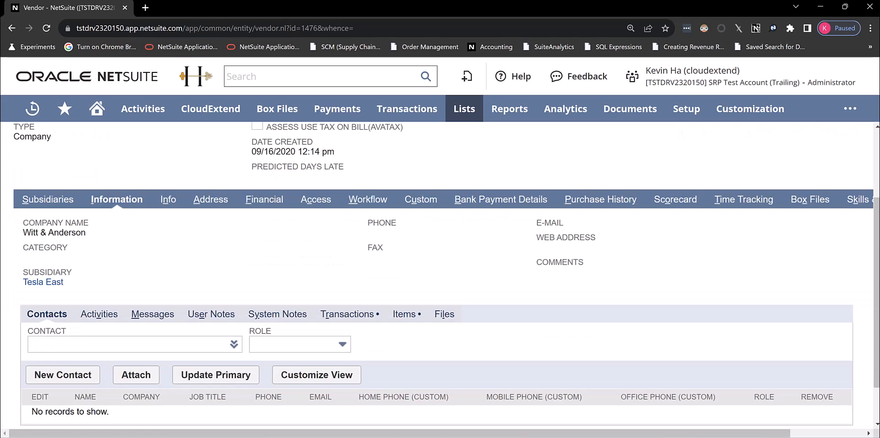
{"action": "left_click", "coordinate": [404, 315]}
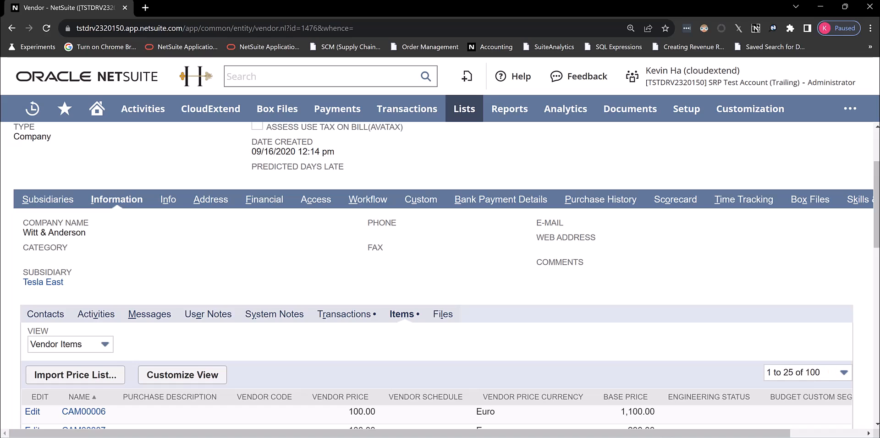
{"action": "scroll", "coordinate": [437, 279], "scroll_direction": "down", "scroll_amount": 1}
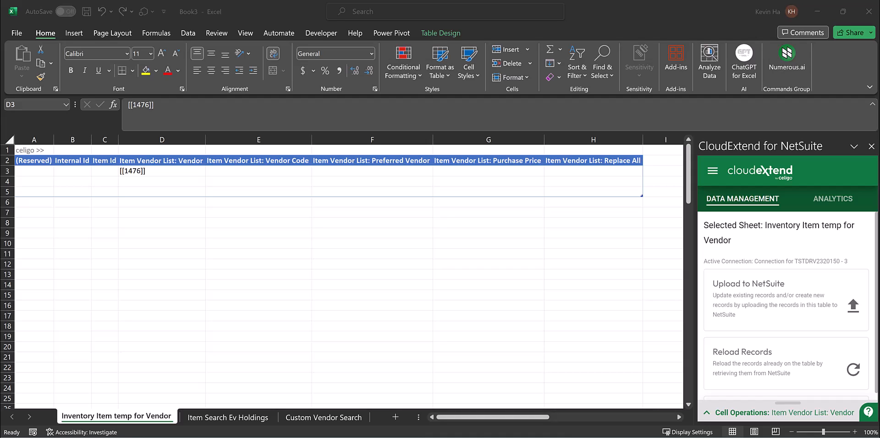
Fill vendor ID [[1476]] down to row 7 and copy item IDs 544, 549, 548, 546 and 543 from Item Search Ev Holdings into the Internal Id column.
{"action": "left_click", "coordinate": [161, 171]}
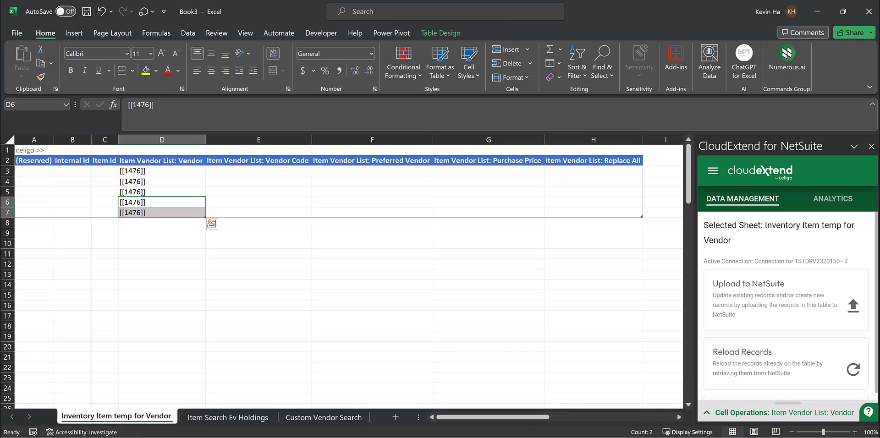
{"action": "left_click", "coordinate": [72, 171]}
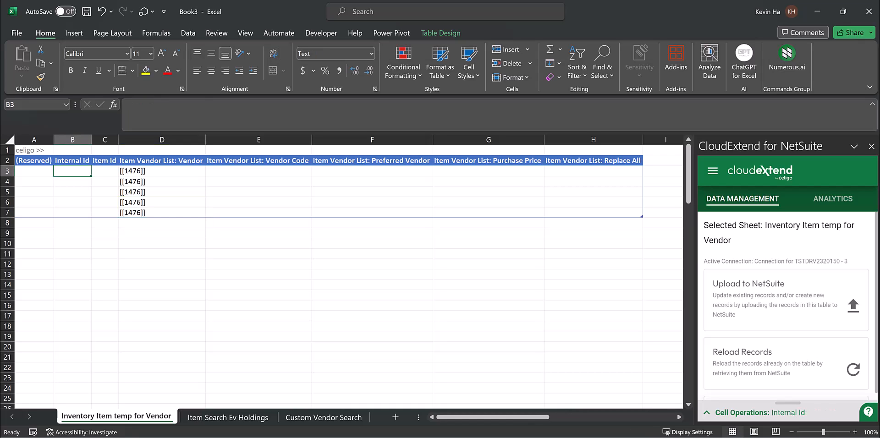
{"action": "left_click", "coordinate": [228, 417]}
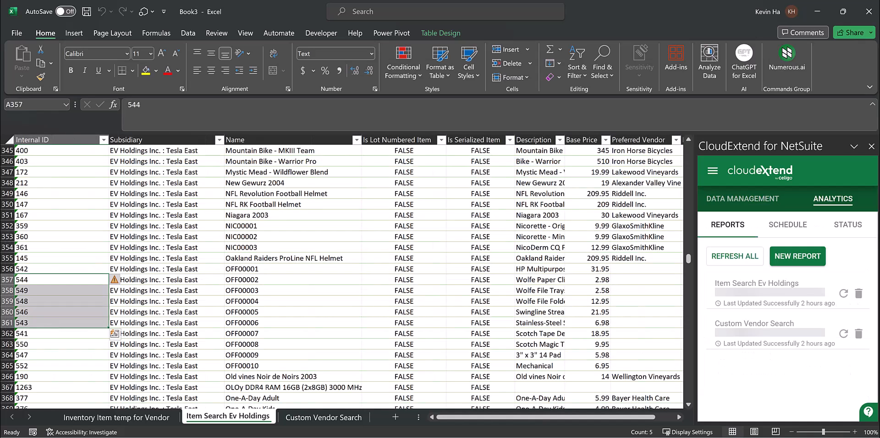
{"action": "key", "text": "ctrl+c"}
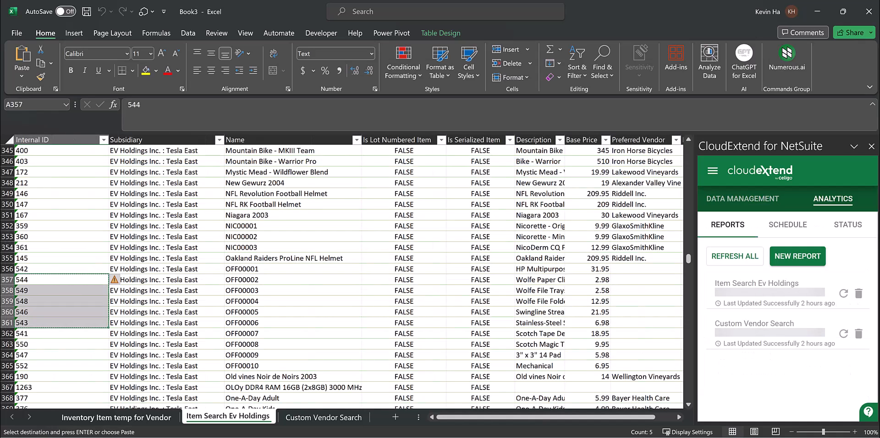
{"action": "left_click", "coordinate": [116, 417]}
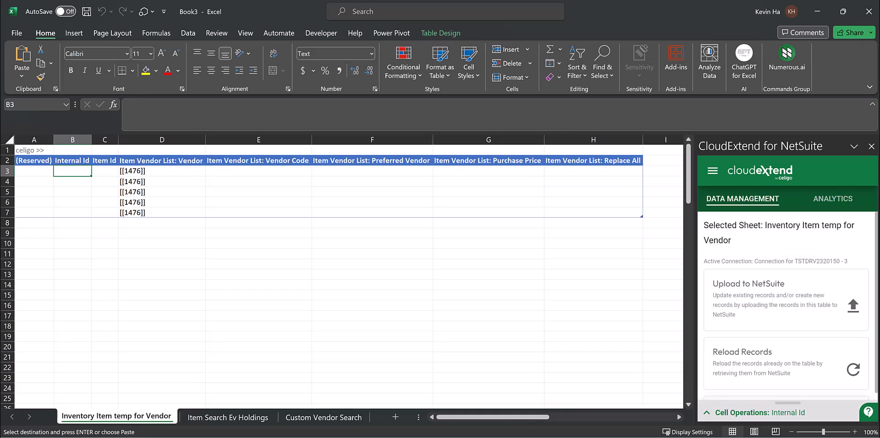
{"action": "key", "text": "ctrl+v"}
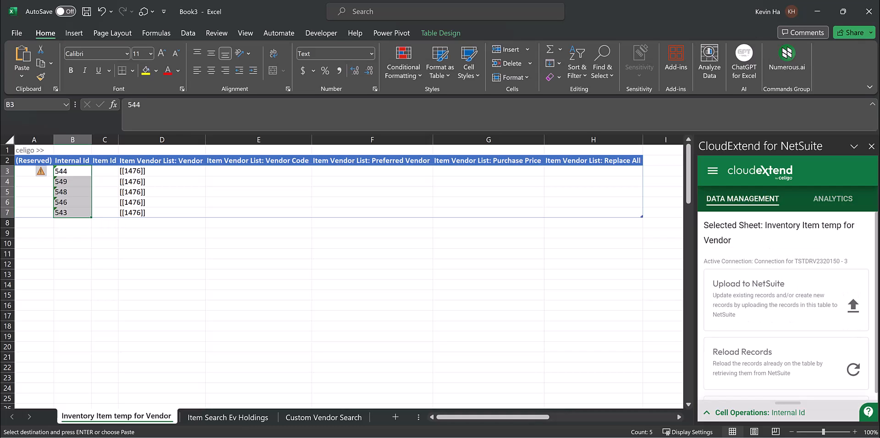
Set the Item Vendor List: Purchase Price to 100 for all five items in rows 3 to 7.
{"action": "left_click", "coordinate": [488, 171]}
{"action": "type", "text": "100"}
{"action": "key", "text": "Return"}
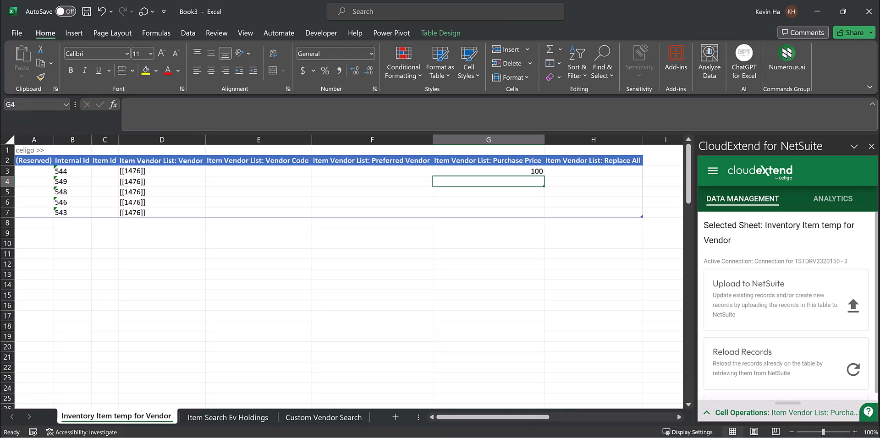
{"action": "left_click_drag", "start_coordinate": [488, 170], "coordinate": [488, 213]}
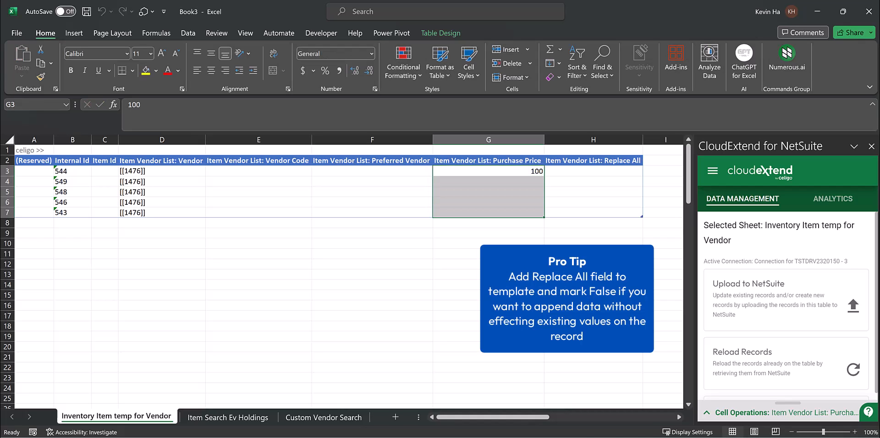
{"action": "key", "text": "ctrl+d"}
Set Item Vendor List: Replace All to FALSE for all five items in rows 3 to 7.
{"action": "left_click", "coordinate": [594, 171]}
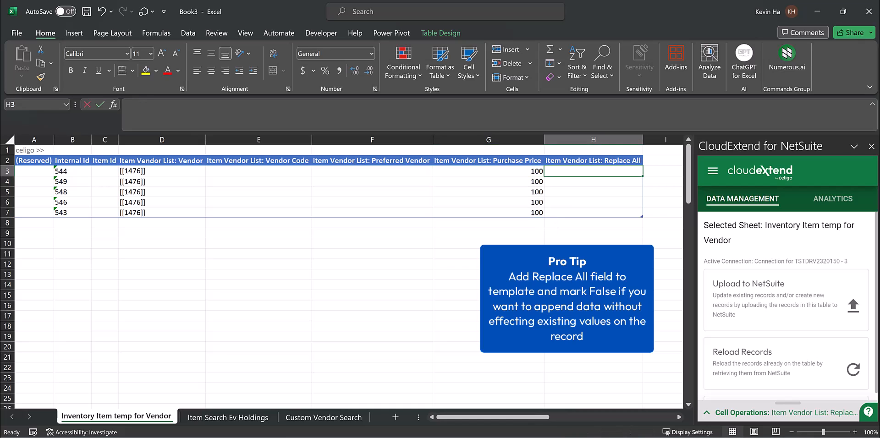
{"action": "type", "text": "FALSE"}
{"action": "key", "text": "Return"}
{"action": "left_click_drag", "start_coordinate": [594, 171], "coordinate": [593, 213]}
{"action": "key", "text": "ctrl+d"}
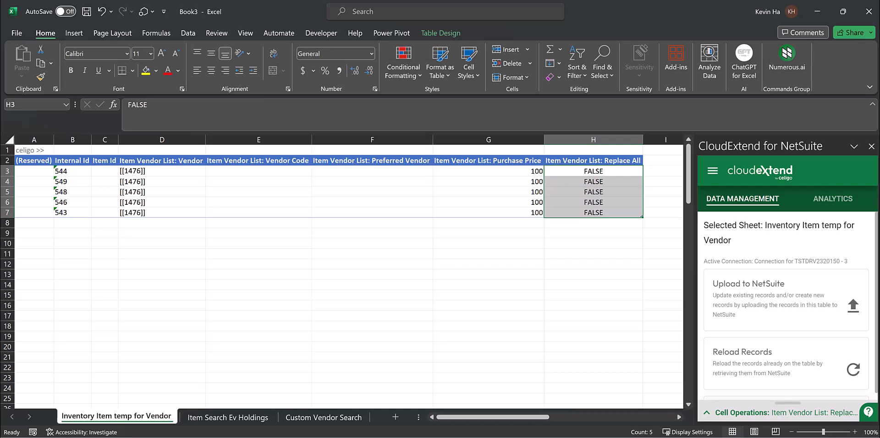
Upload the five item rows marked FALSE for Replace All to NetSuite.
{"action": "left_click", "coordinate": [766, 290]}
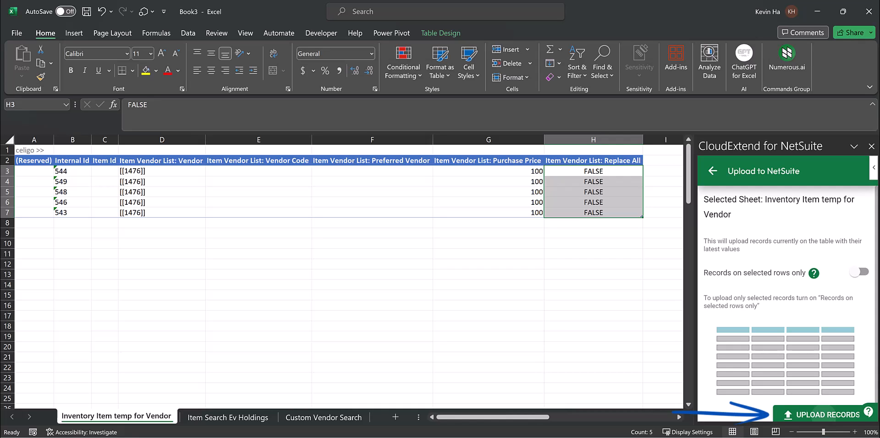
{"action": "left_click", "coordinate": [823, 414]}
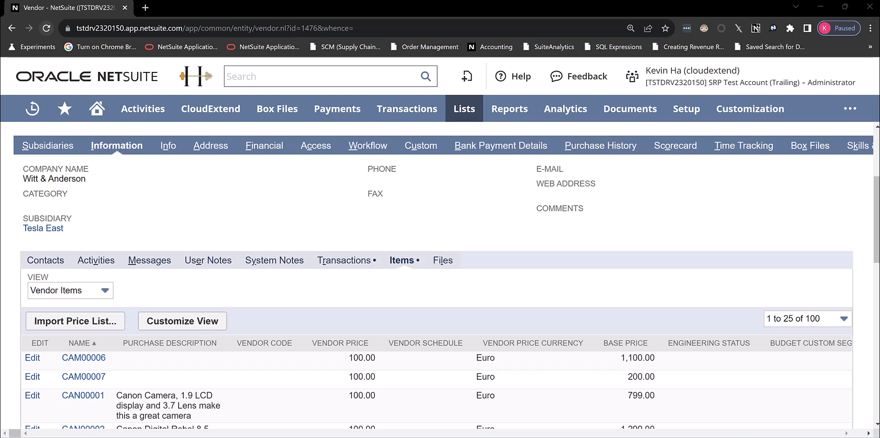
Reload the Witt & Anderson vendor record in NetSuite and check the item count in its Items sublist.
{"action": "left_click", "coordinate": [46, 29]}
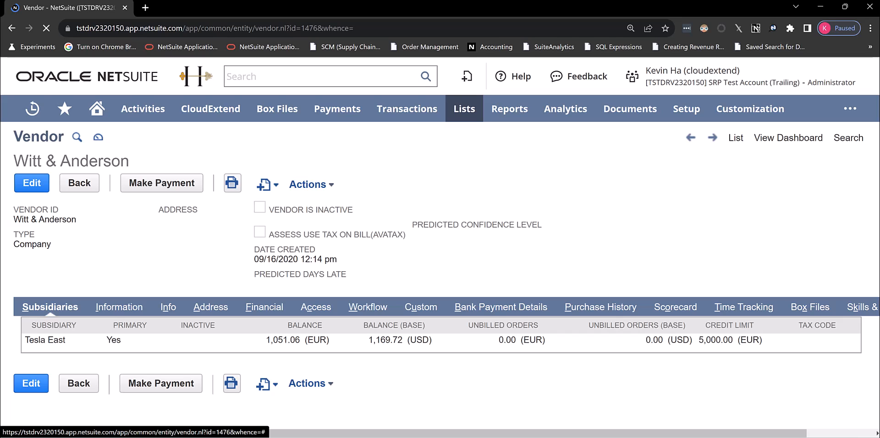
{"action": "left_click", "coordinate": [120, 307]}
{"action": "scroll", "coordinate": [119, 307], "scroll_direction": "down", "scroll_amount": 1}
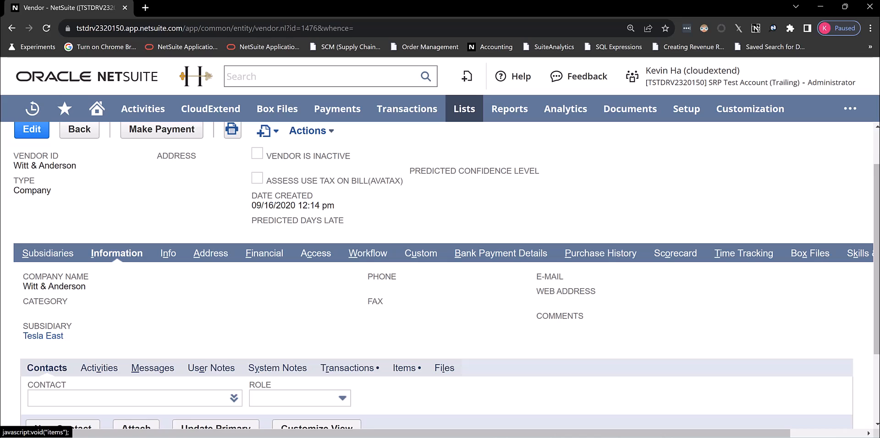
{"action": "left_click", "coordinate": [404, 368]}
{"action": "scroll", "coordinate": [405, 368], "scroll_direction": "down", "scroll_amount": 2}
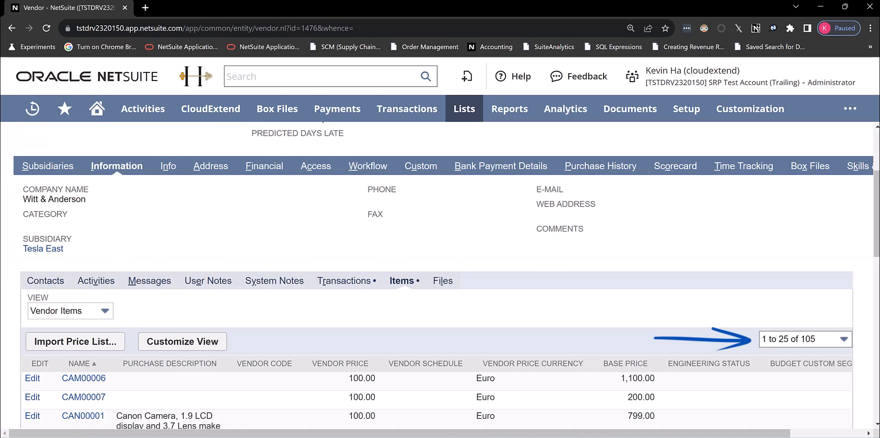